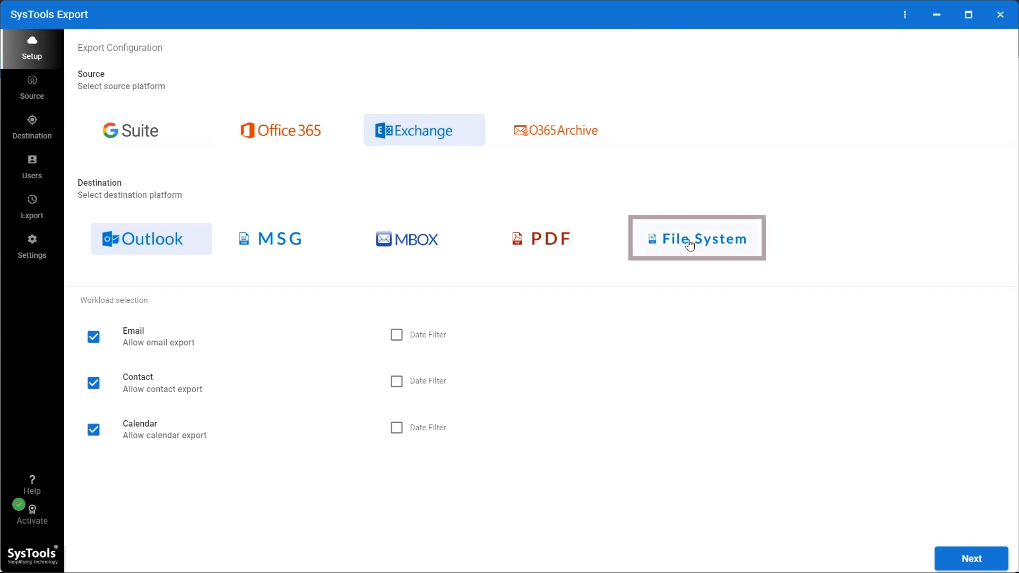
Set File System as the destination and filter emails dated 02-02-1990 to 04-12-2024.
{"action": "left_click", "coordinate": [693, 239]}
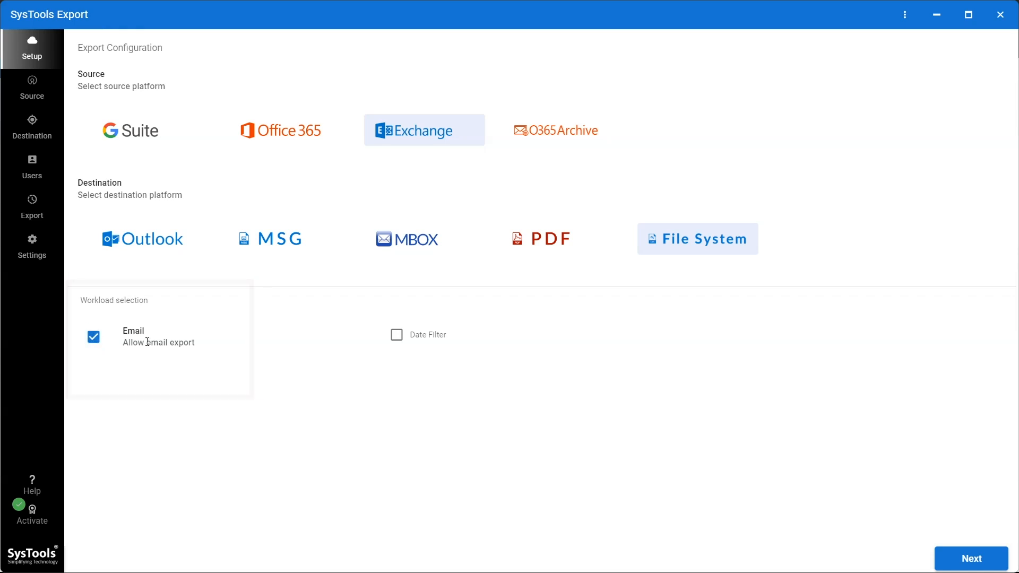
{"action": "left_click", "coordinate": [397, 335]}
{"action": "left_click", "coordinate": [547, 334]}
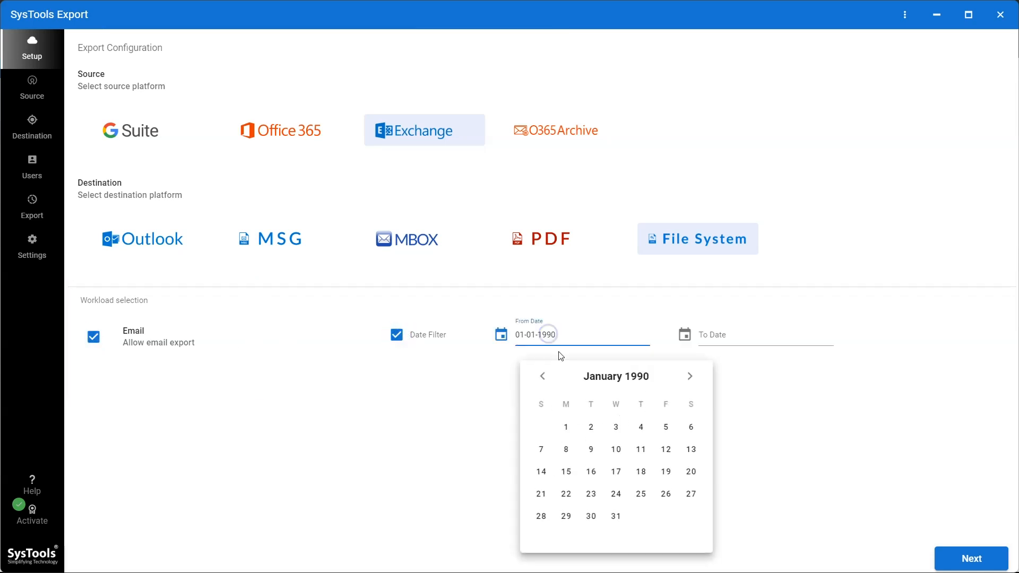
{"action": "left_click", "coordinate": [616, 377]}
{"action": "left_click", "coordinate": [616, 412]}
{"action": "left_click", "coordinate": [664, 426]}
{"action": "left_click", "coordinate": [718, 334]}
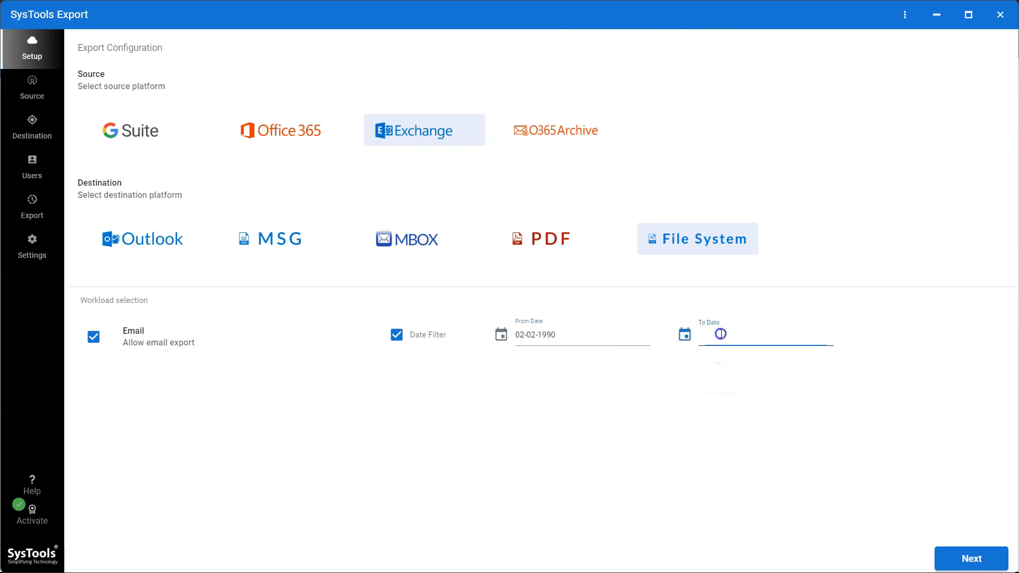
{"action": "left_click", "coordinate": [800, 428]}
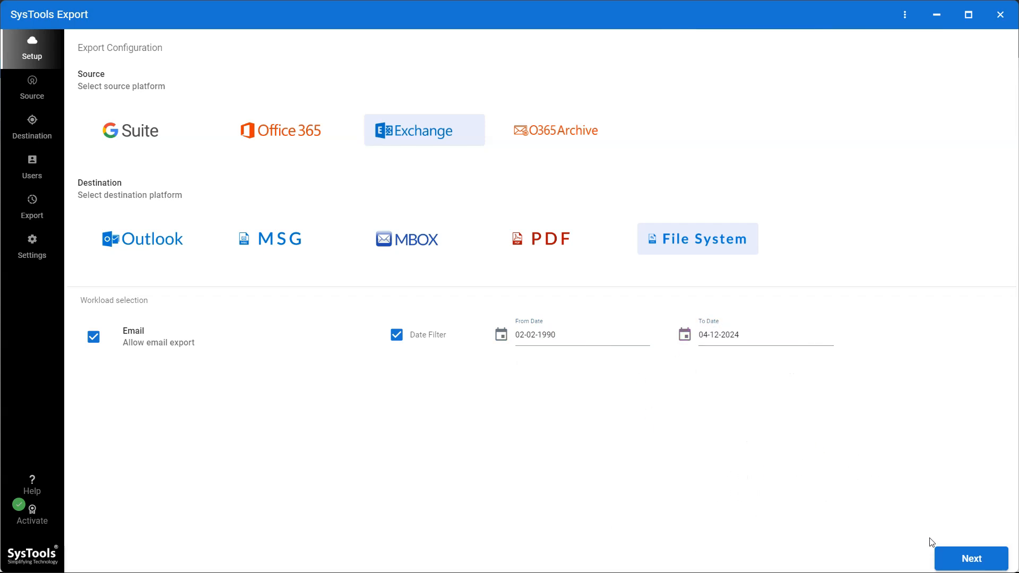
{"action": "left_click", "coordinate": [962, 565]}
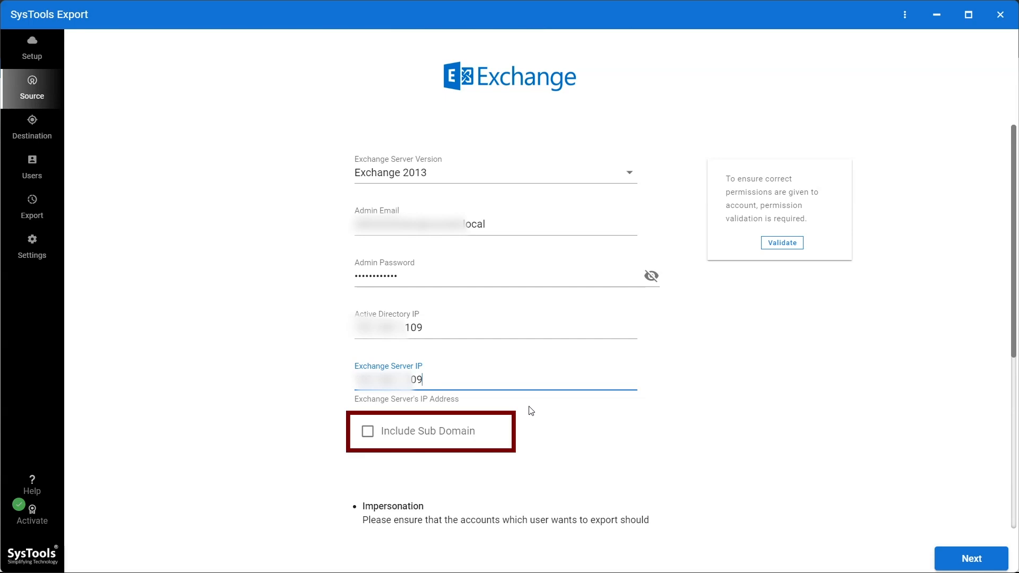
Include sub domains and validate the admin account's Read User and Read Email permissions.
{"action": "left_click", "coordinate": [367, 432]}
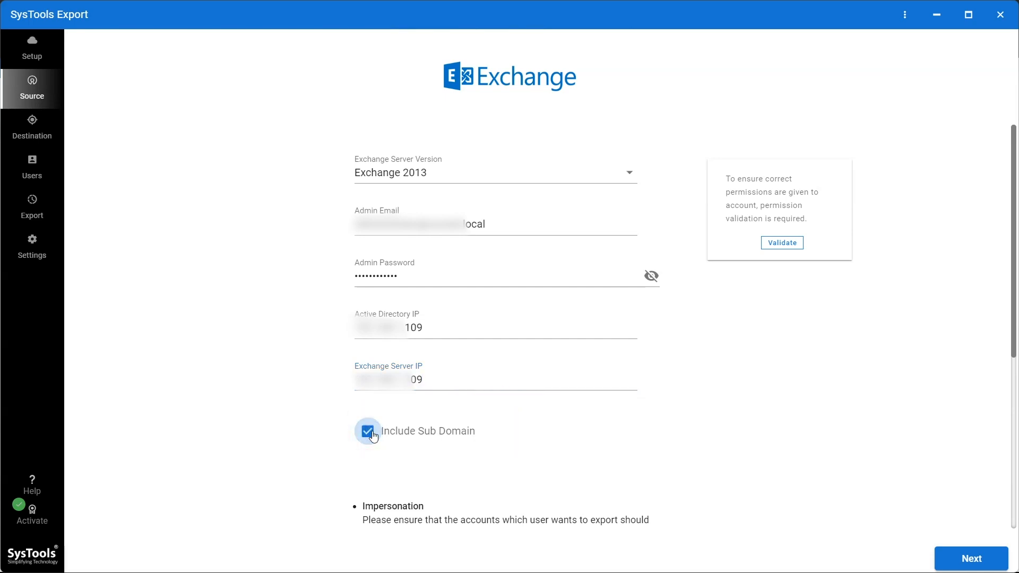
{"action": "left_click", "coordinate": [782, 243]}
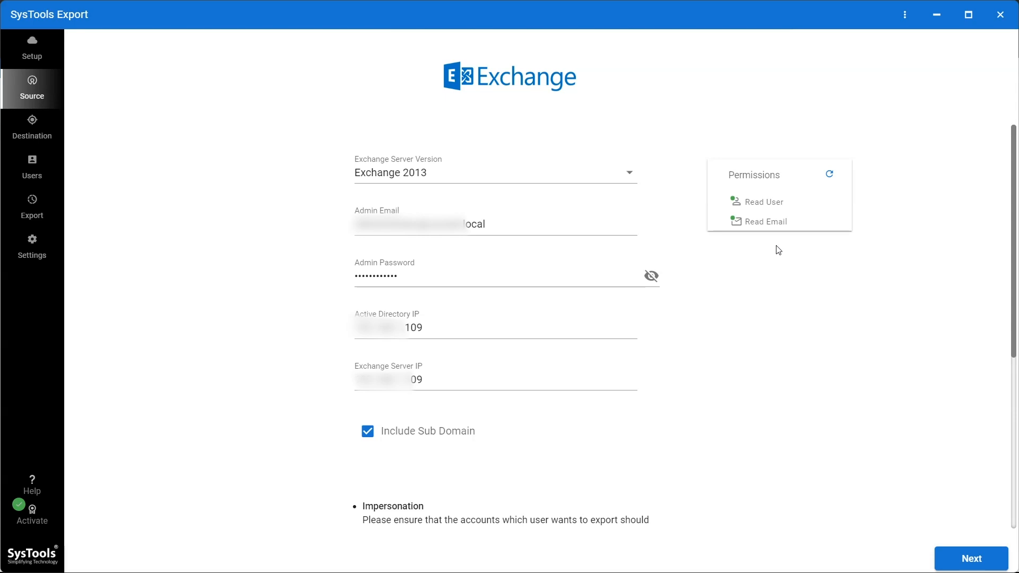
{"action": "left_click", "coordinate": [966, 565]}
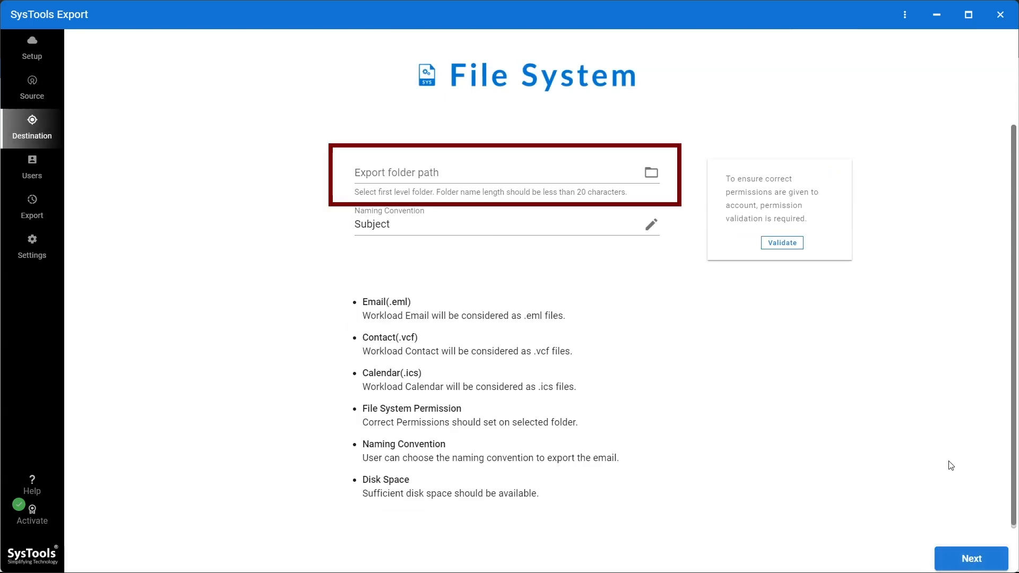
Choose D:\exported as the export location folder.
{"action": "left_click", "coordinate": [651, 173]}
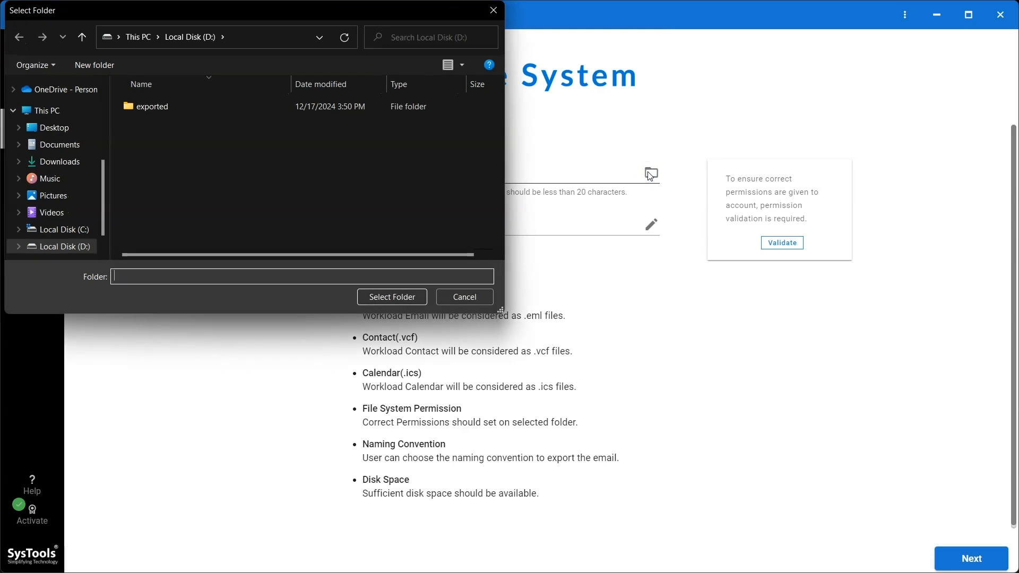
{"action": "left_click", "coordinate": [151, 106]}
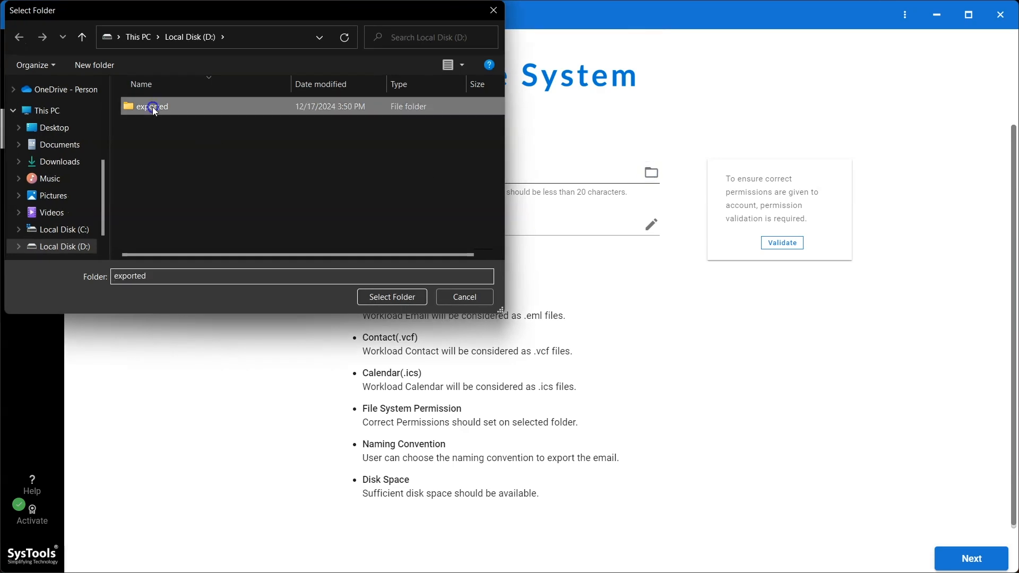
{"action": "left_click", "coordinate": [385, 299]}
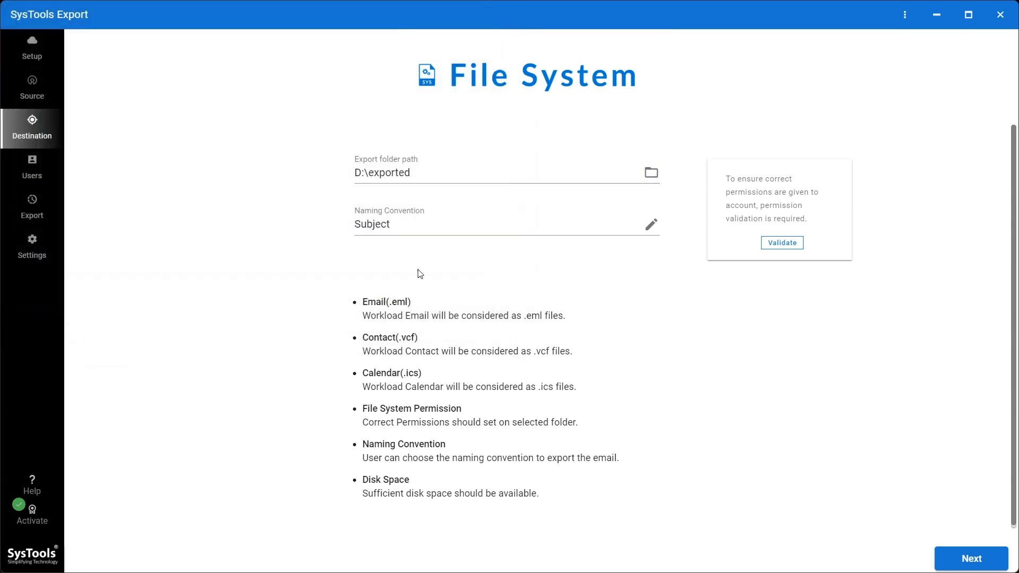
Keep Subject as the file naming convention and validate the folder's write permissions.
{"action": "left_click", "coordinate": [652, 224]}
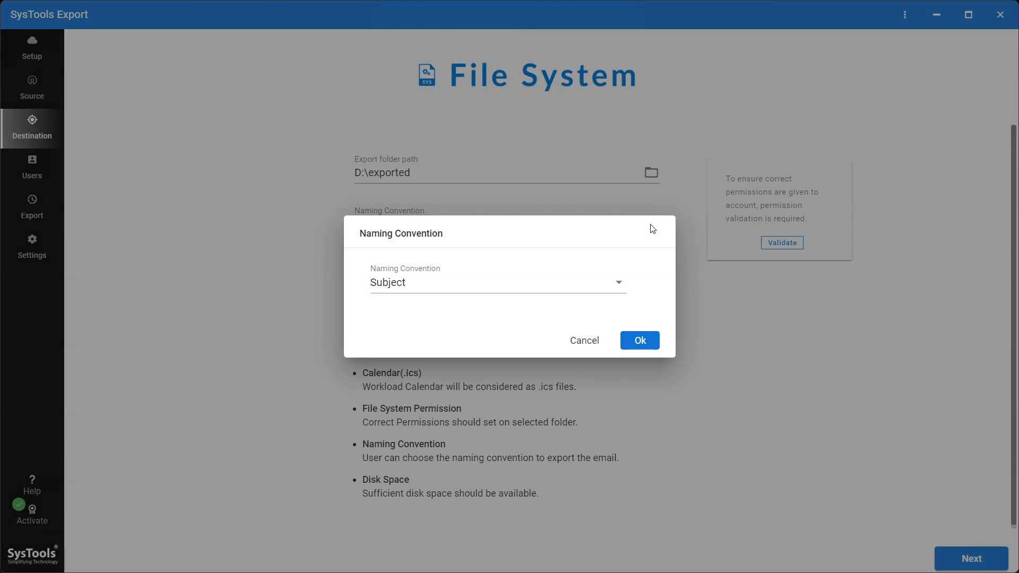
{"action": "left_click", "coordinate": [619, 284]}
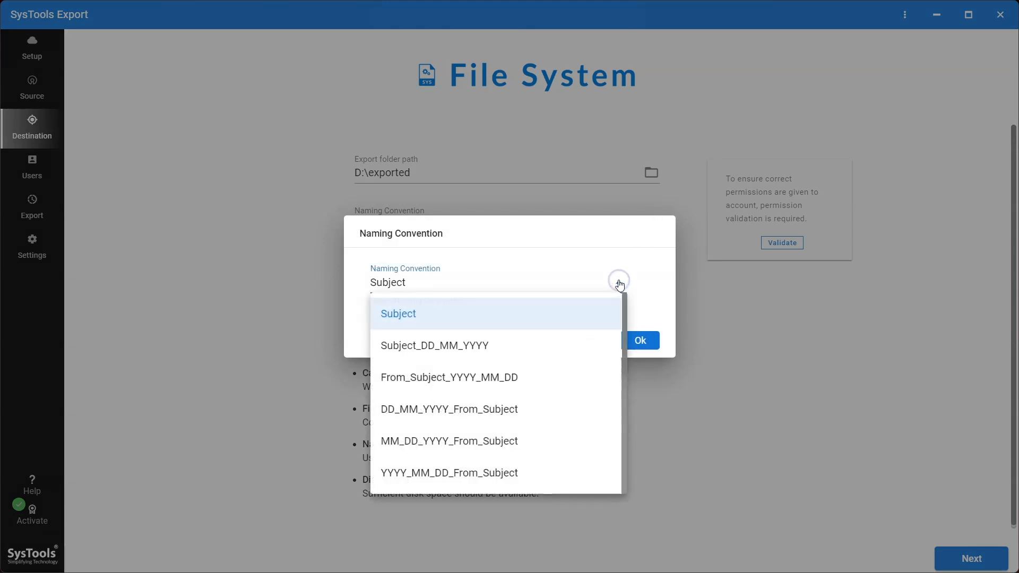
{"action": "left_click", "coordinate": [597, 301]}
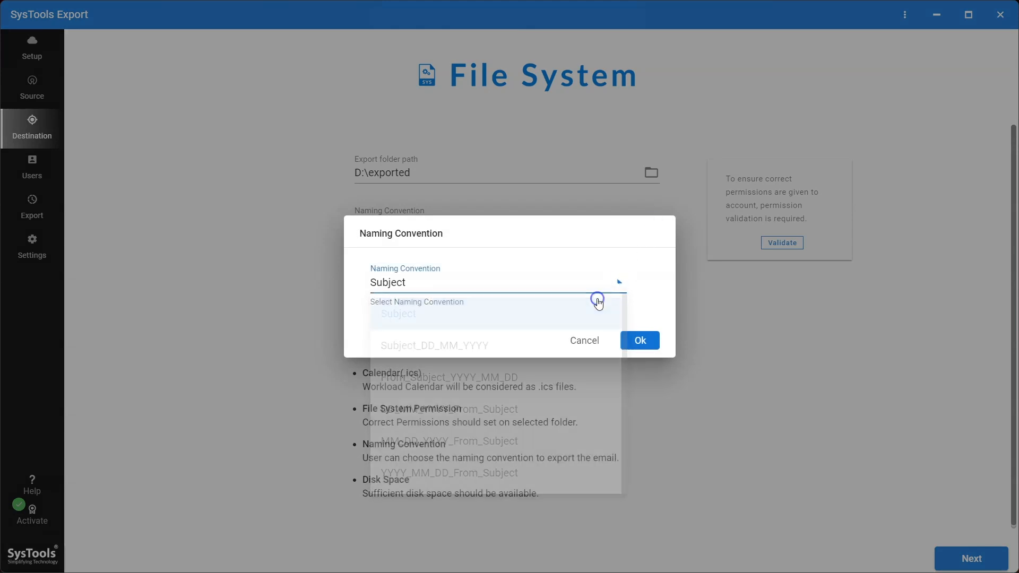
{"action": "left_click", "coordinate": [637, 341]}
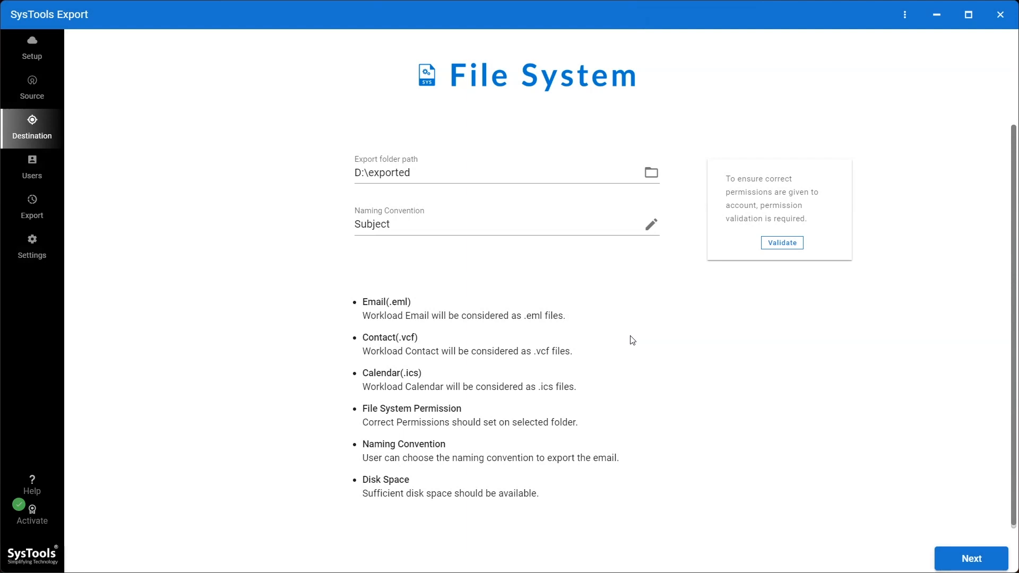
{"action": "left_click", "coordinate": [787, 244]}
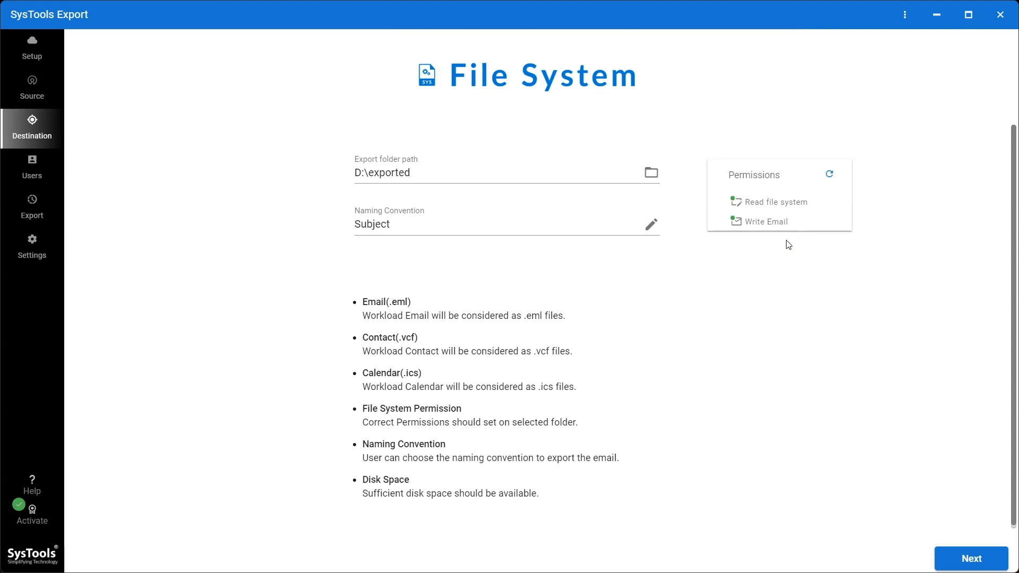
{"action": "left_click", "coordinate": [975, 558]}
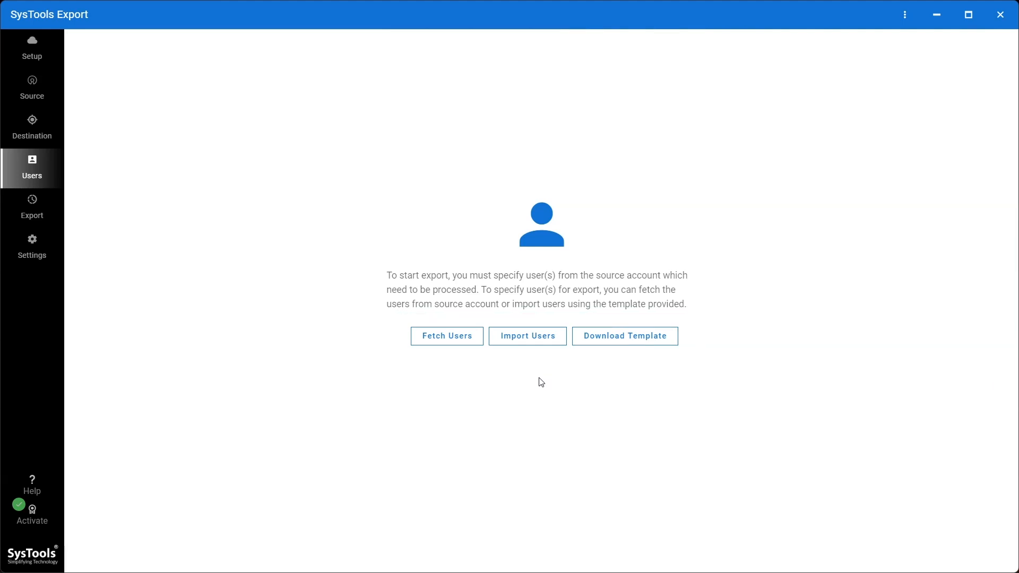
Fetch the 27 users from the Exchange source account.
{"action": "left_click", "coordinate": [462, 340]}
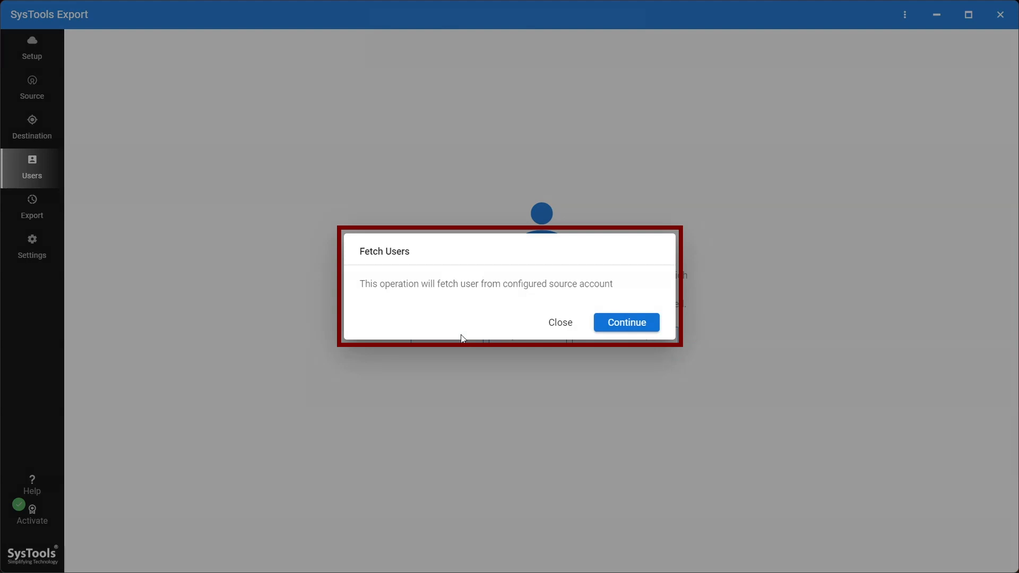
{"action": "left_click", "coordinate": [627, 323]}
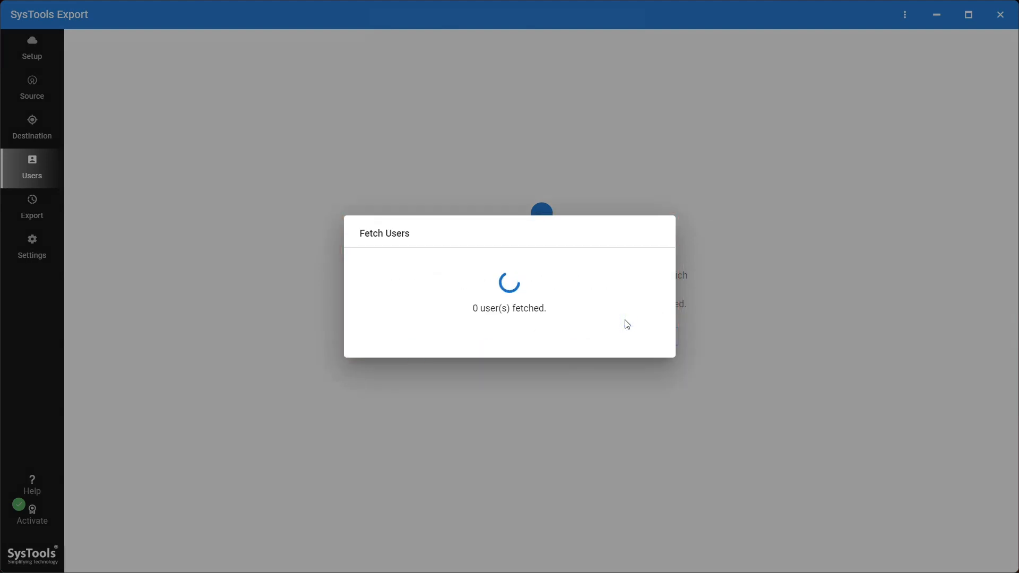
{"action": "left_click", "coordinate": [636, 346]}
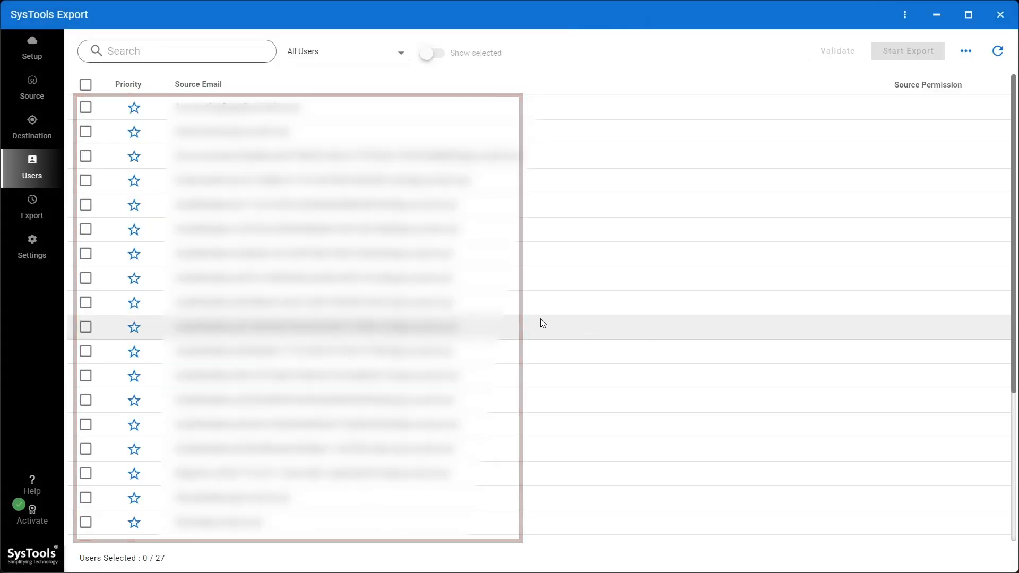
Search 'Admin', select that mailbox, show only selected users, and validate it.
{"action": "left_click", "coordinate": [148, 51]}
{"action": "type", "text": "Admin"}
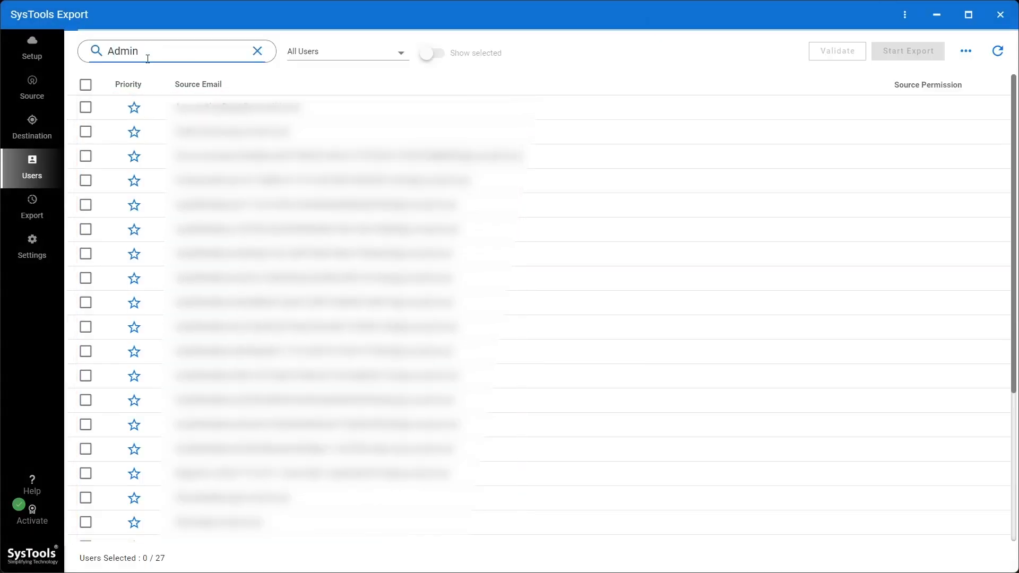
{"action": "left_click", "coordinate": [86, 108]}
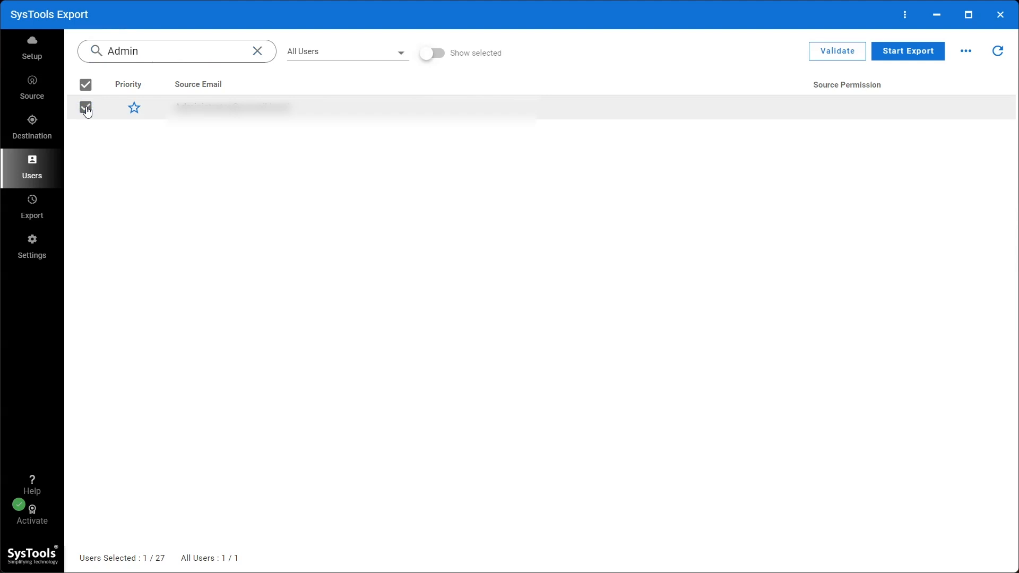
{"action": "left_click", "coordinate": [261, 51]}
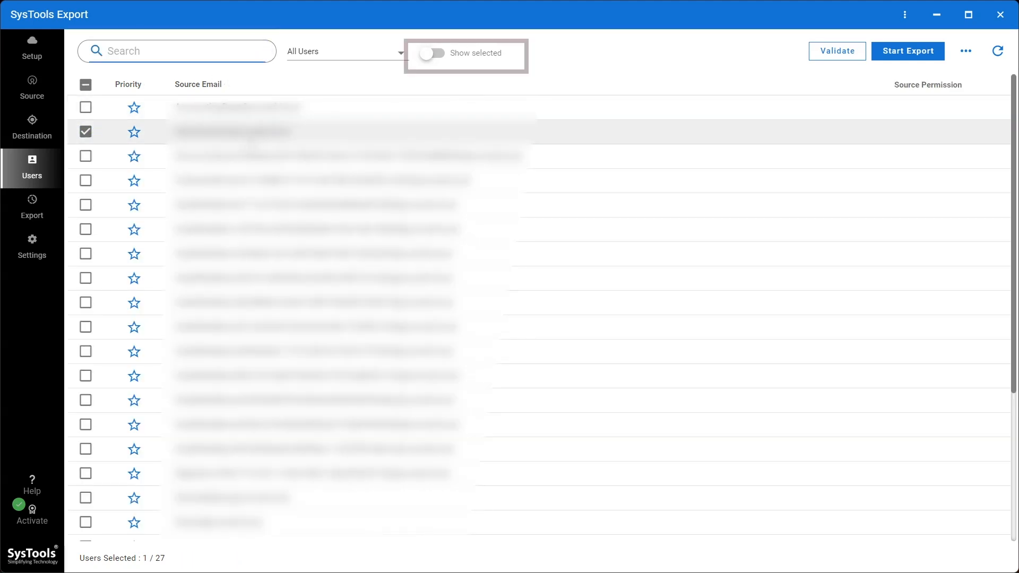
{"action": "left_click", "coordinate": [430, 55]}
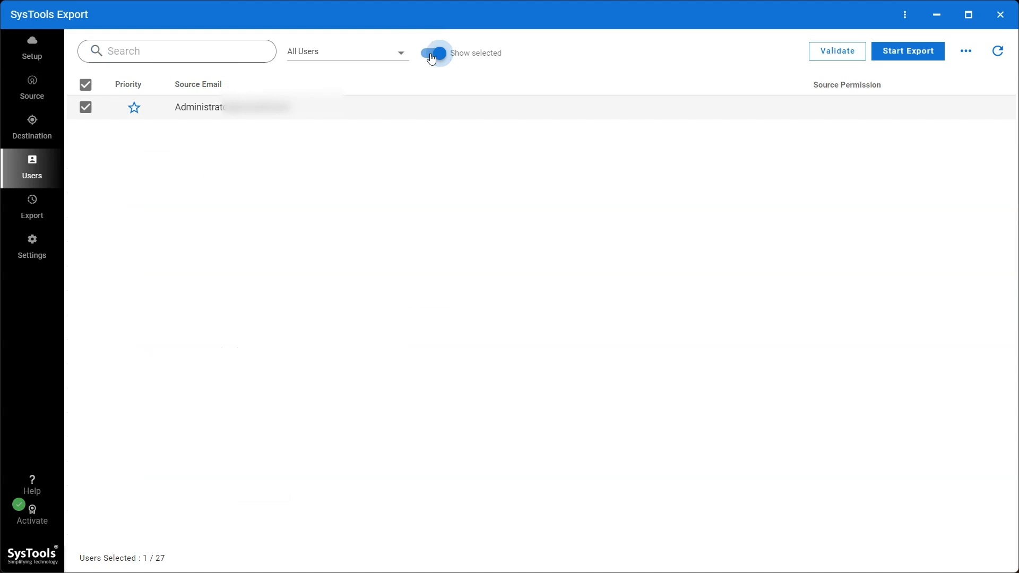
{"action": "left_click", "coordinate": [838, 52]}
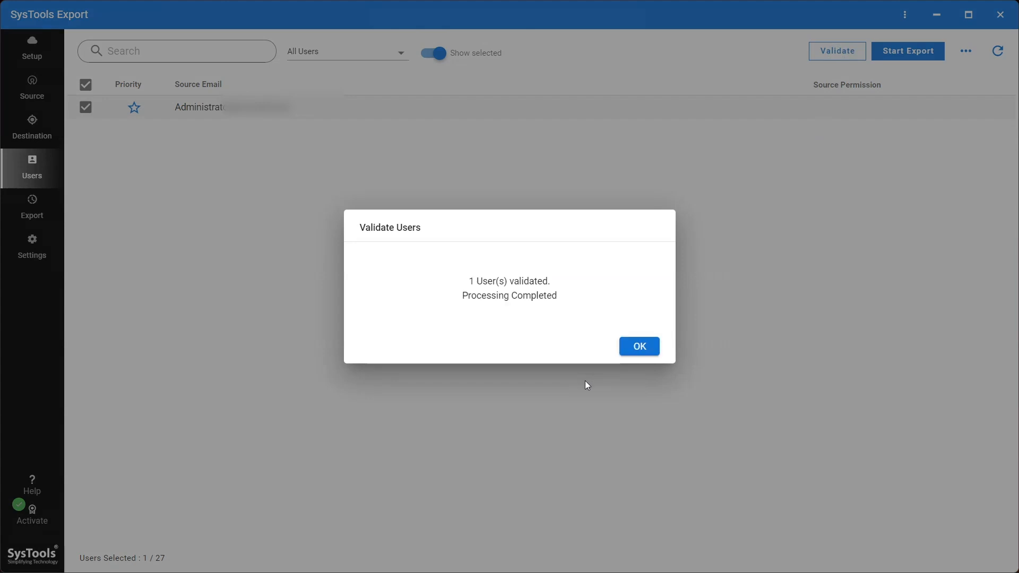
{"action": "left_click", "coordinate": [639, 348]}
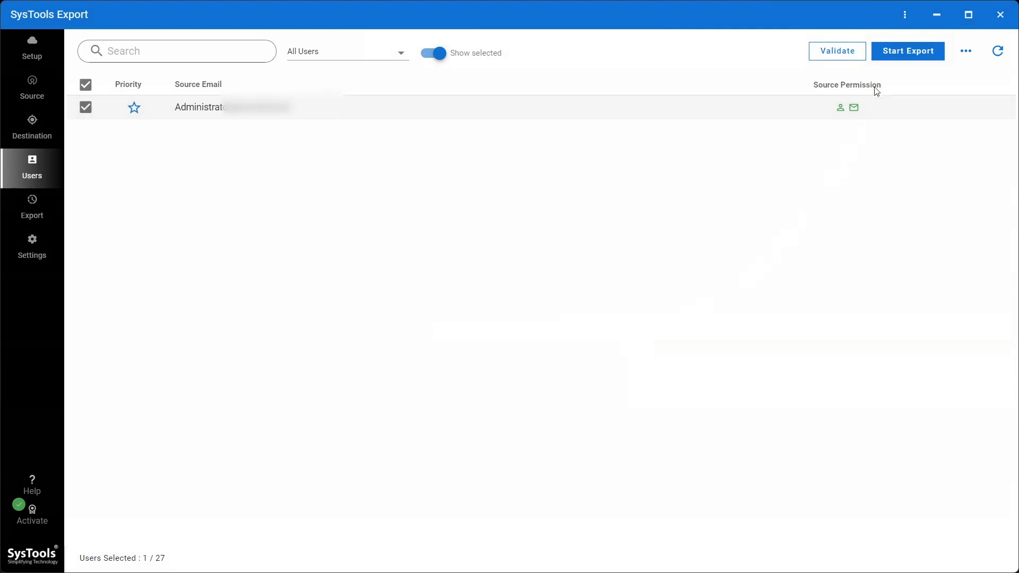
Start exporting the validated administrator mailbox and confirm the export has begun.
{"action": "left_click", "coordinate": [900, 53]}
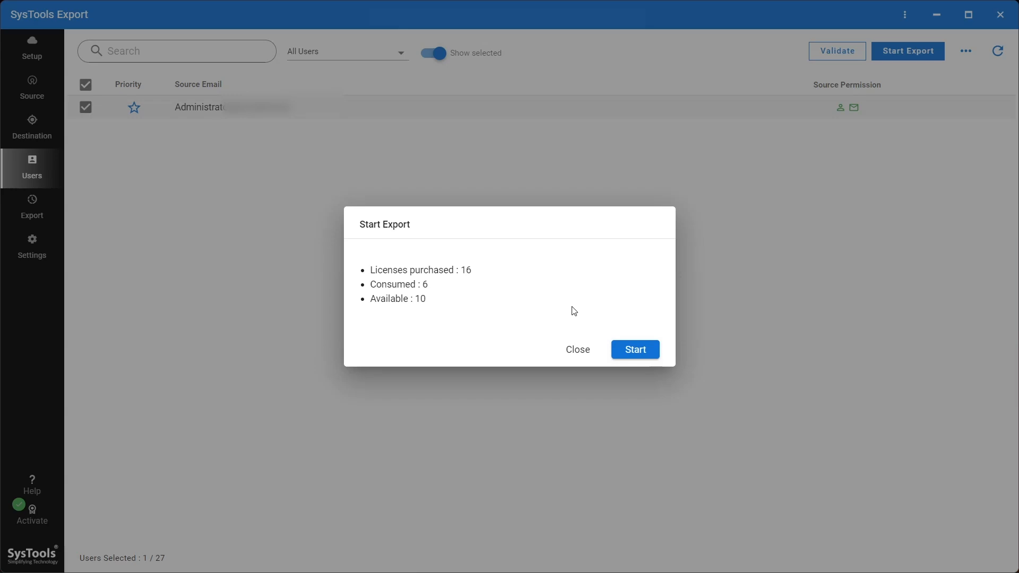
{"action": "left_click", "coordinate": [632, 353]}
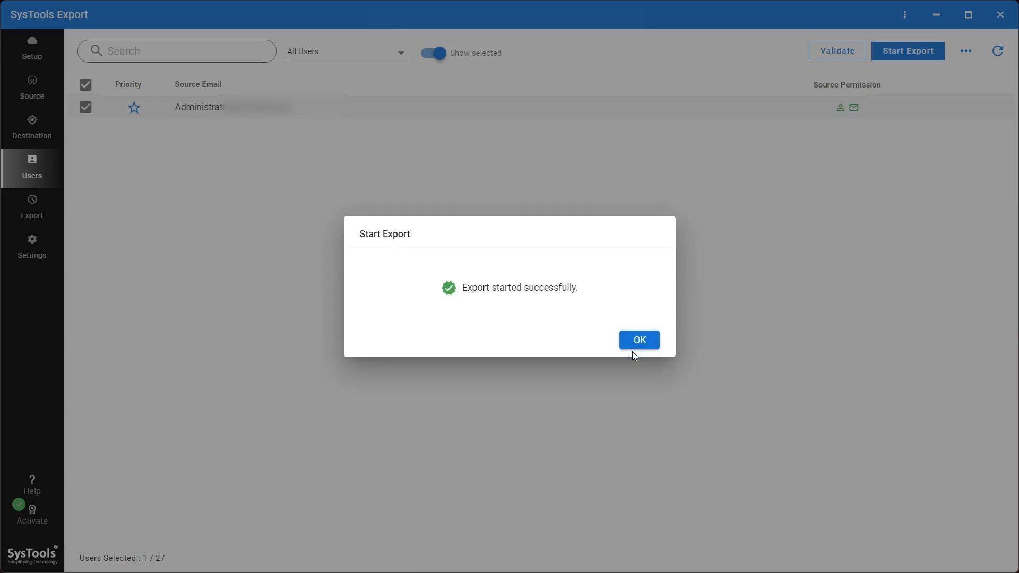
{"action": "left_click", "coordinate": [640, 342]}
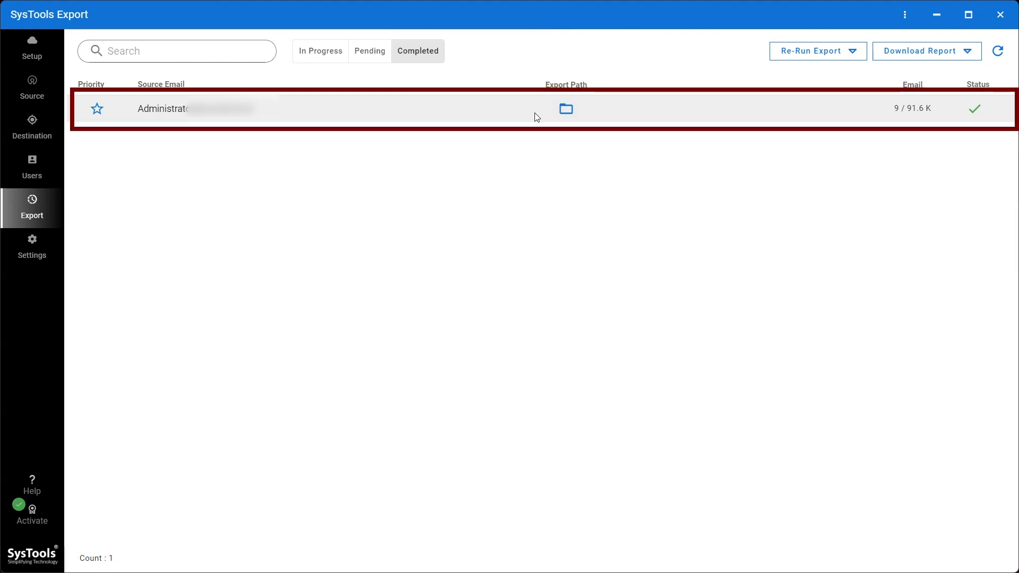
Download the Export Summary Report and save the CSV on drive D.
{"action": "left_click", "coordinate": [966, 50]}
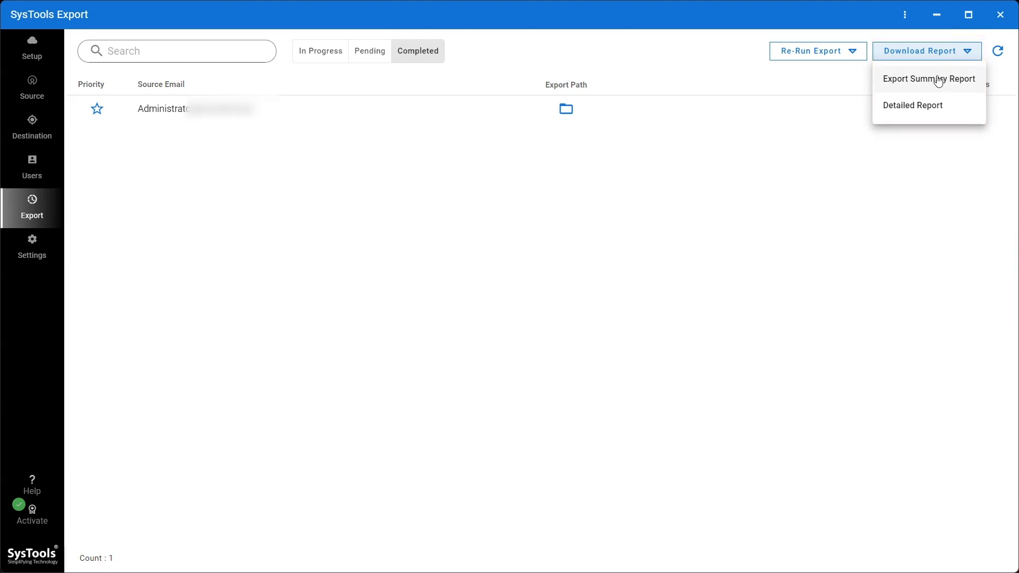
{"action": "left_click", "coordinate": [939, 81]}
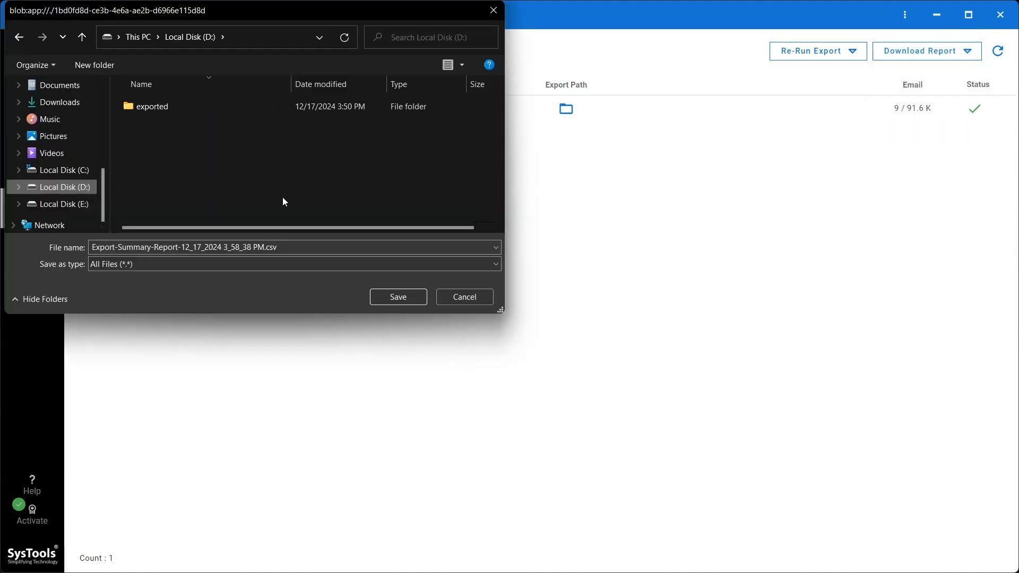
{"action": "left_click", "coordinate": [388, 298]}
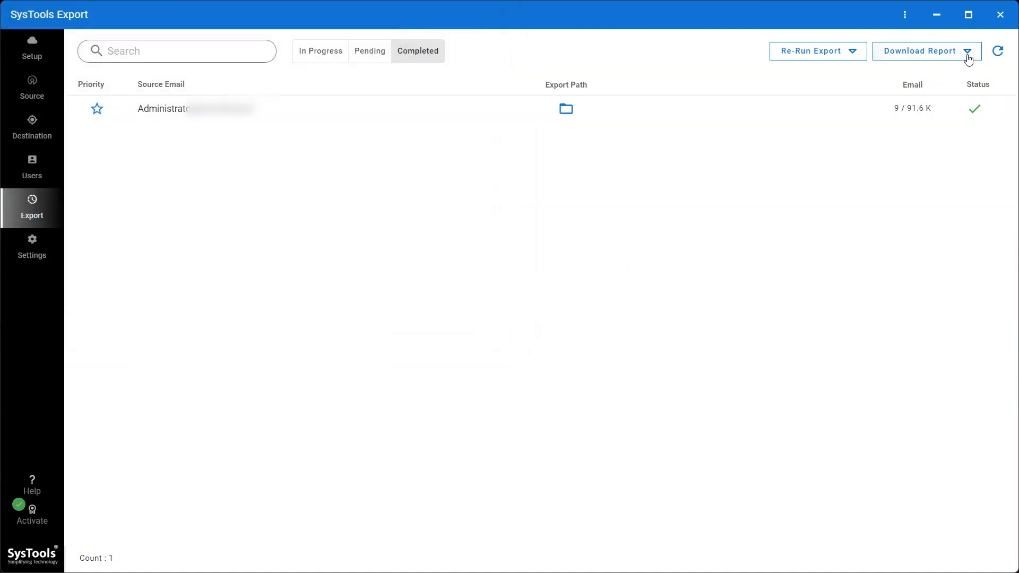
Select the administrator mailbox for the Detailed Report, then close the reports dialog.
{"action": "left_click", "coordinate": [965, 53]}
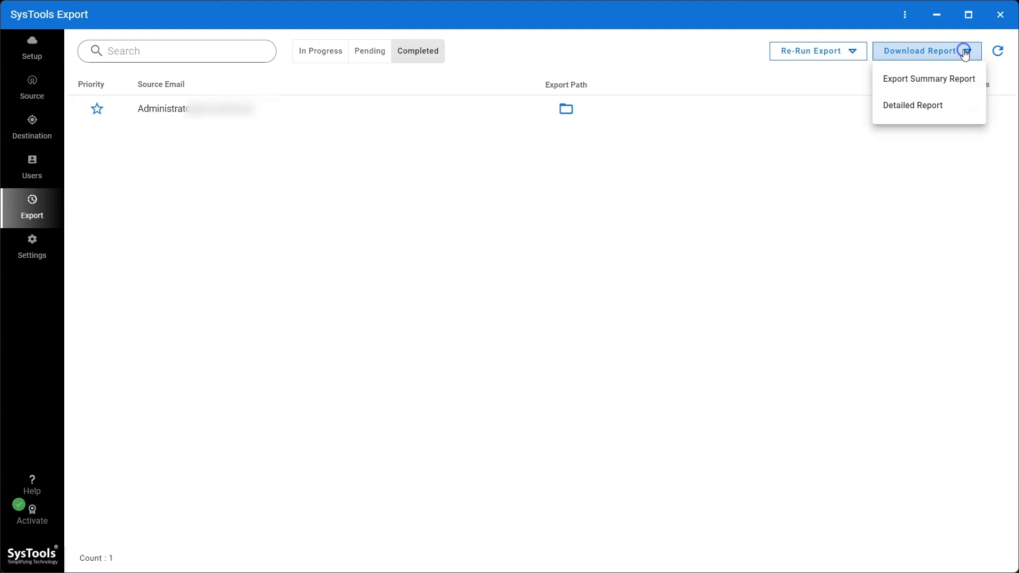
{"action": "left_click", "coordinate": [934, 110]}
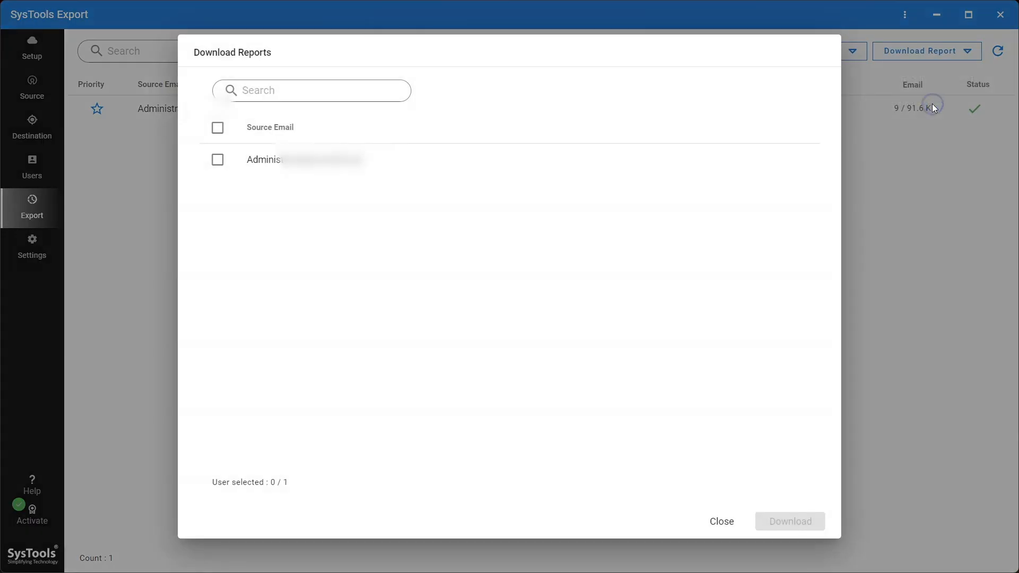
{"action": "left_click", "coordinate": [218, 160]}
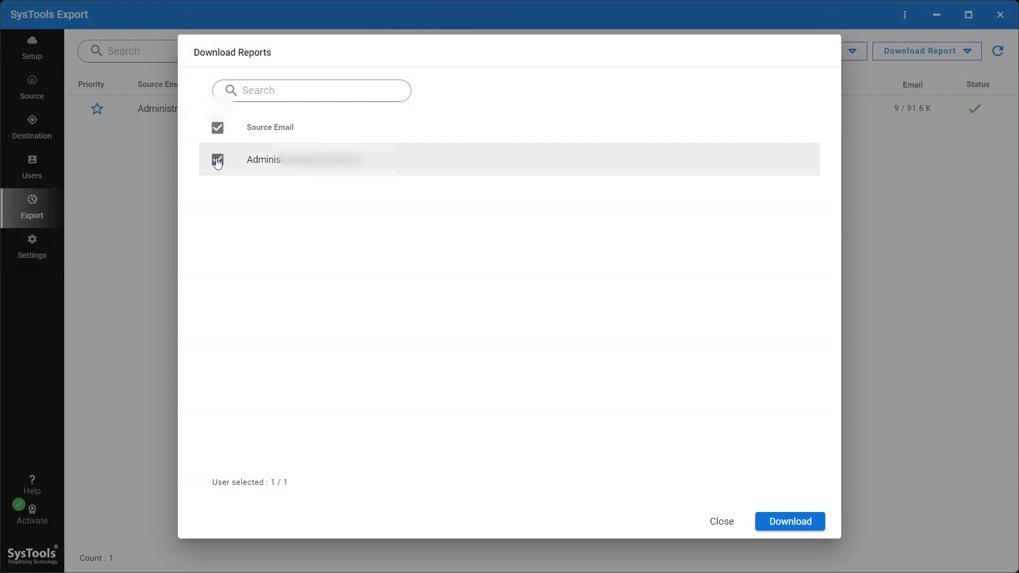
{"action": "left_click", "coordinate": [720, 525]}
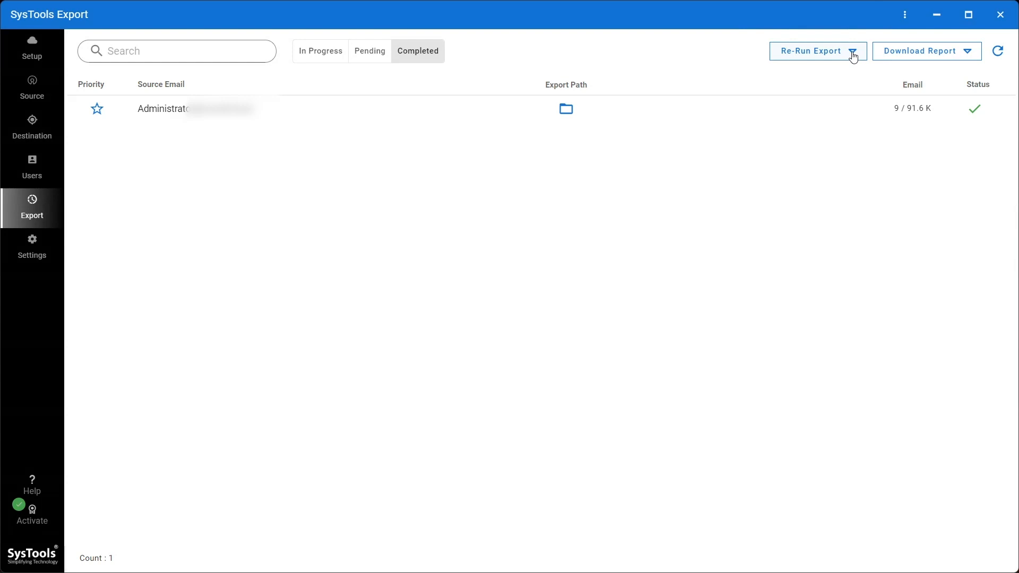
{"action": "left_click", "coordinate": [853, 51]}
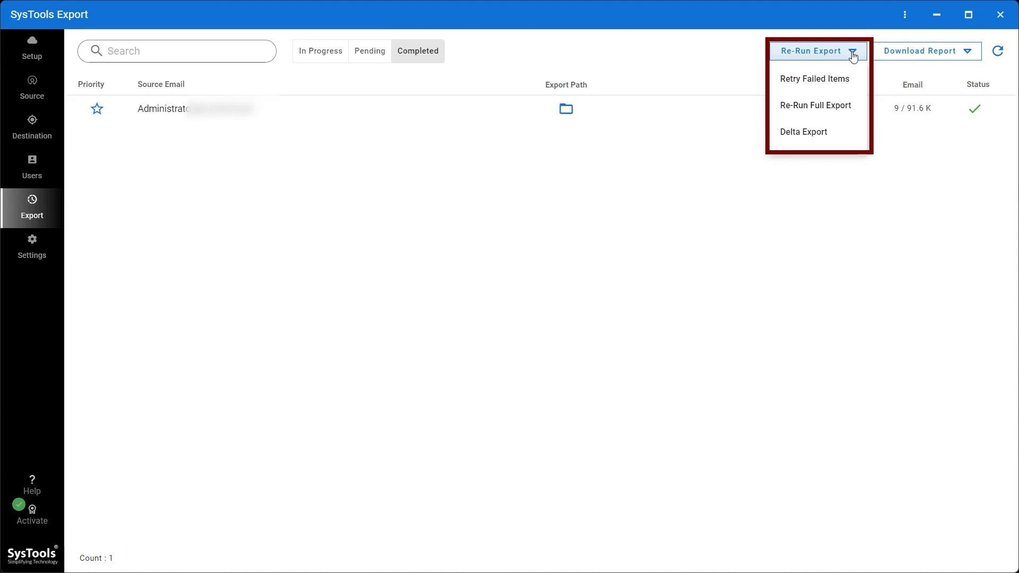
{"action": "left_click", "coordinate": [853, 52]}
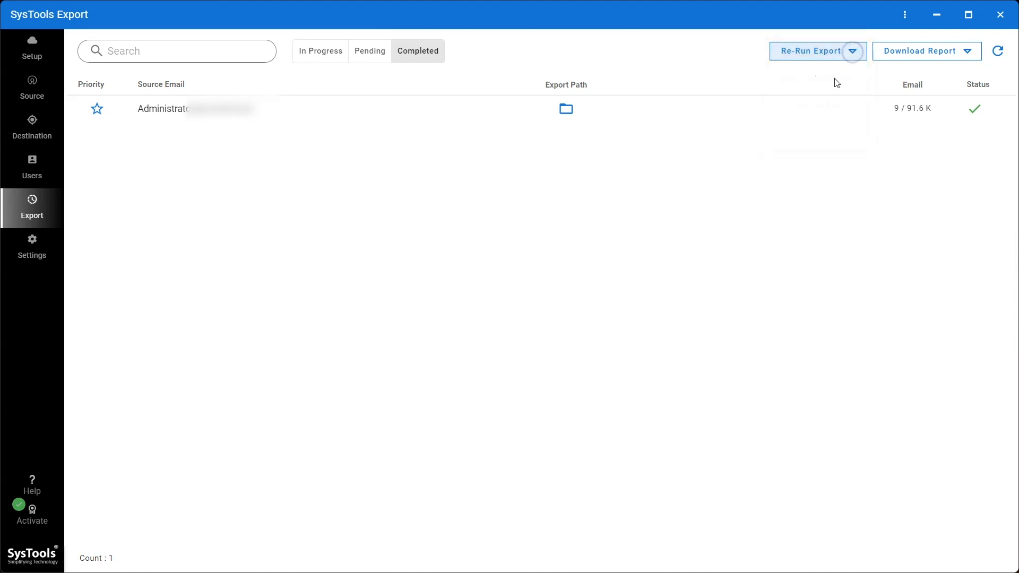
{"action": "left_click", "coordinate": [571, 118]}
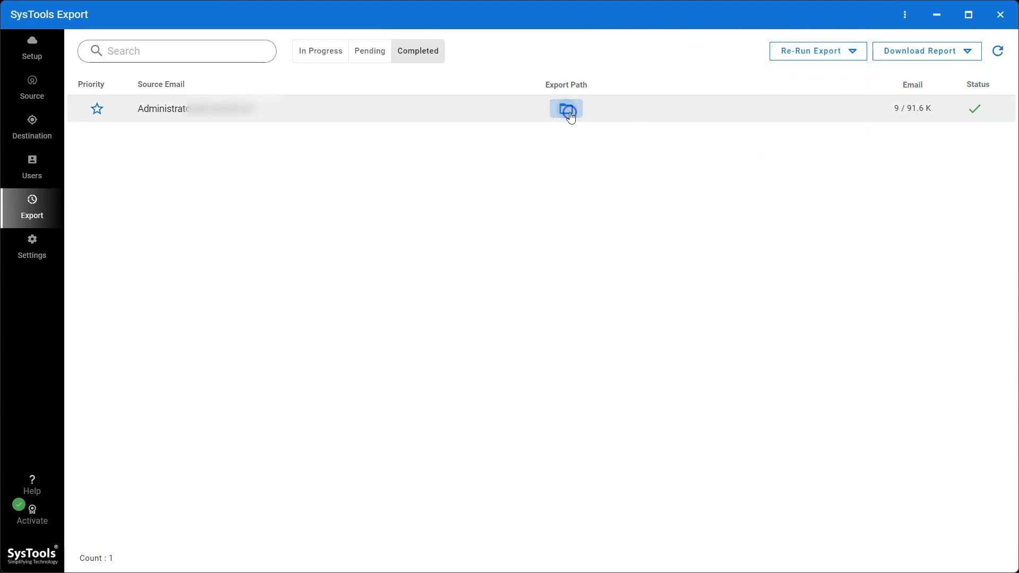
Open the exported Email > Inbox folder on drive D and inspect tttt.eml.
{"action": "left_click", "coordinate": [937, 15]}
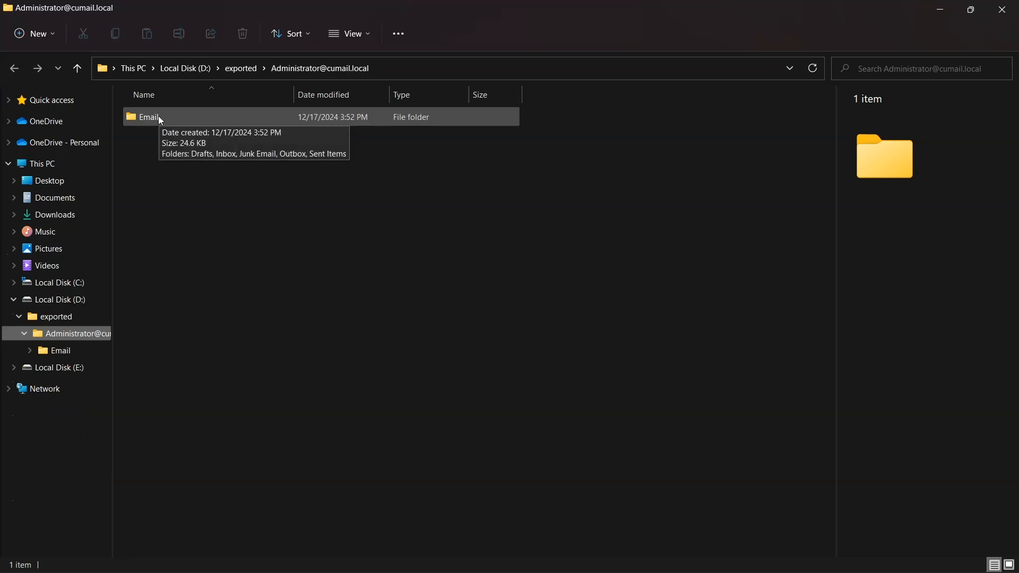
{"action": "double_click", "coordinate": [161, 118]}
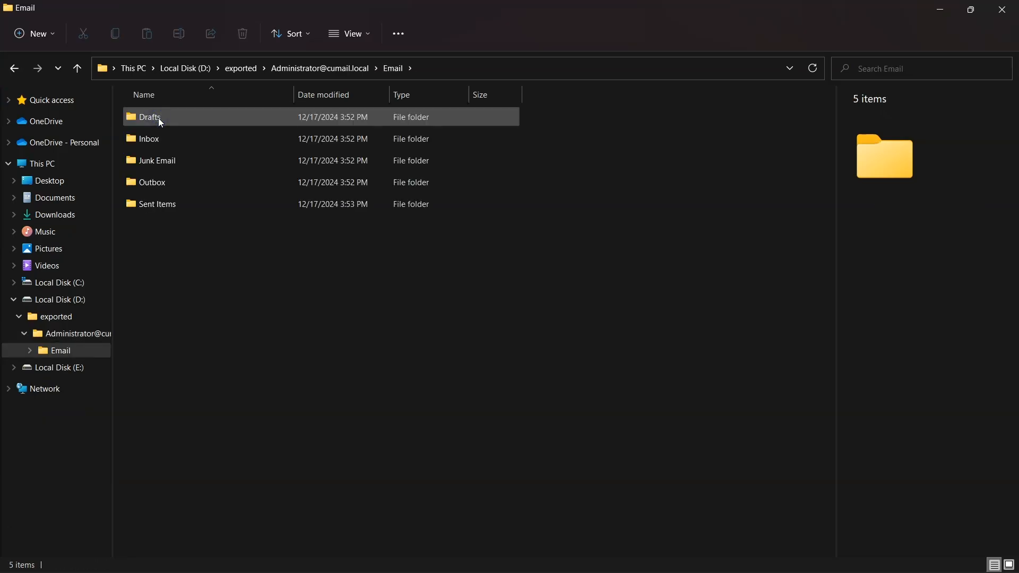
{"action": "double_click", "coordinate": [158, 139]}
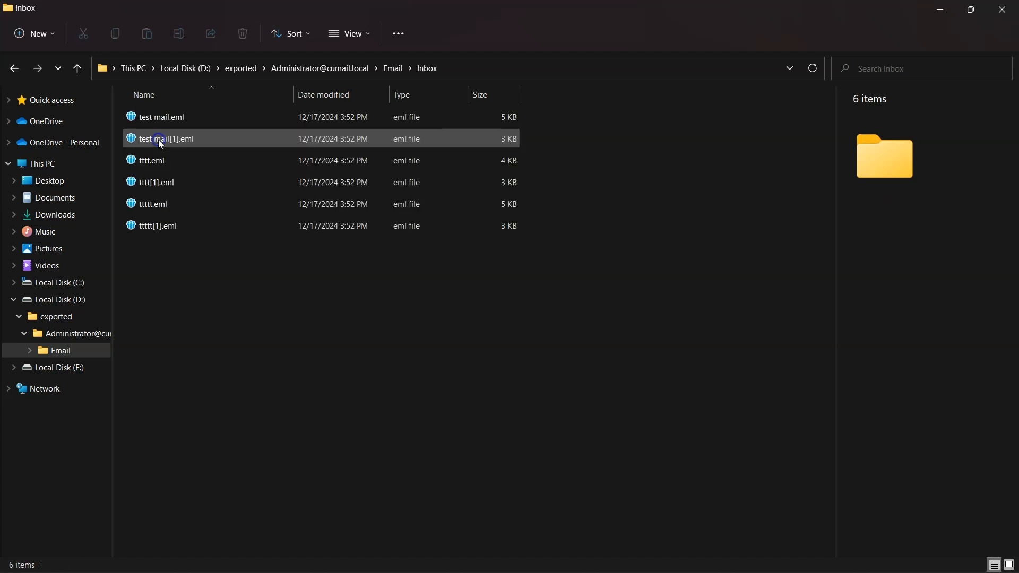
{"action": "left_click", "coordinate": [158, 160]}
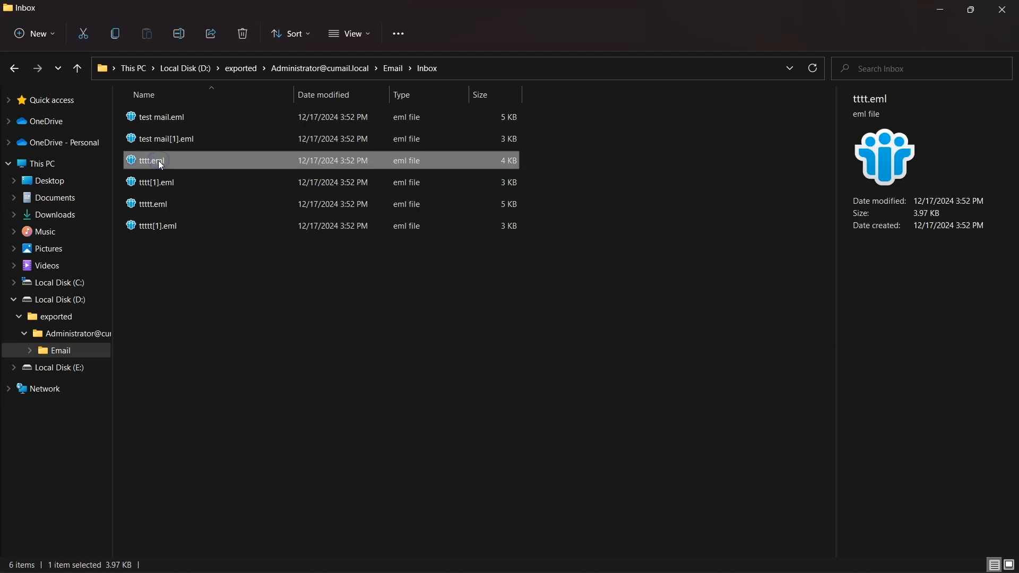